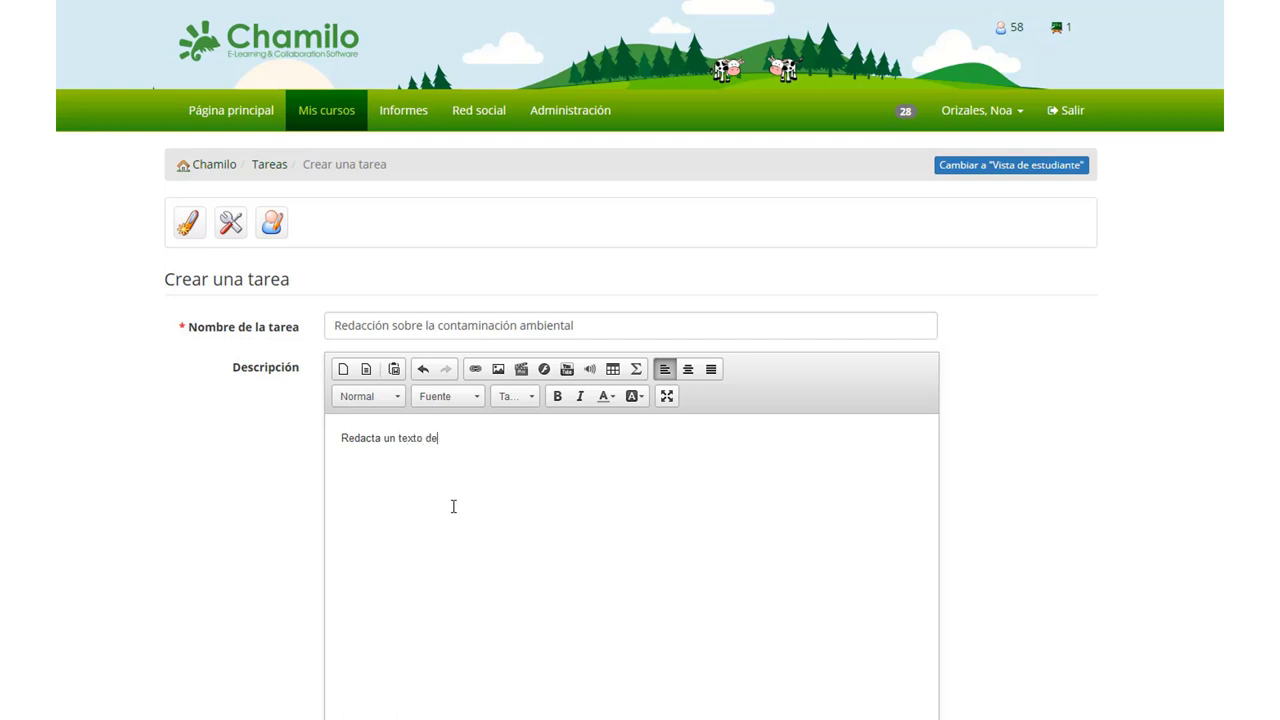
- Complete the description's first sentence with "mínimo 1.000 palabras sobre la contaminación en tu ciudad."
type("mínimo 1.000 palabras sobre la contamic")
key("BackSpace")
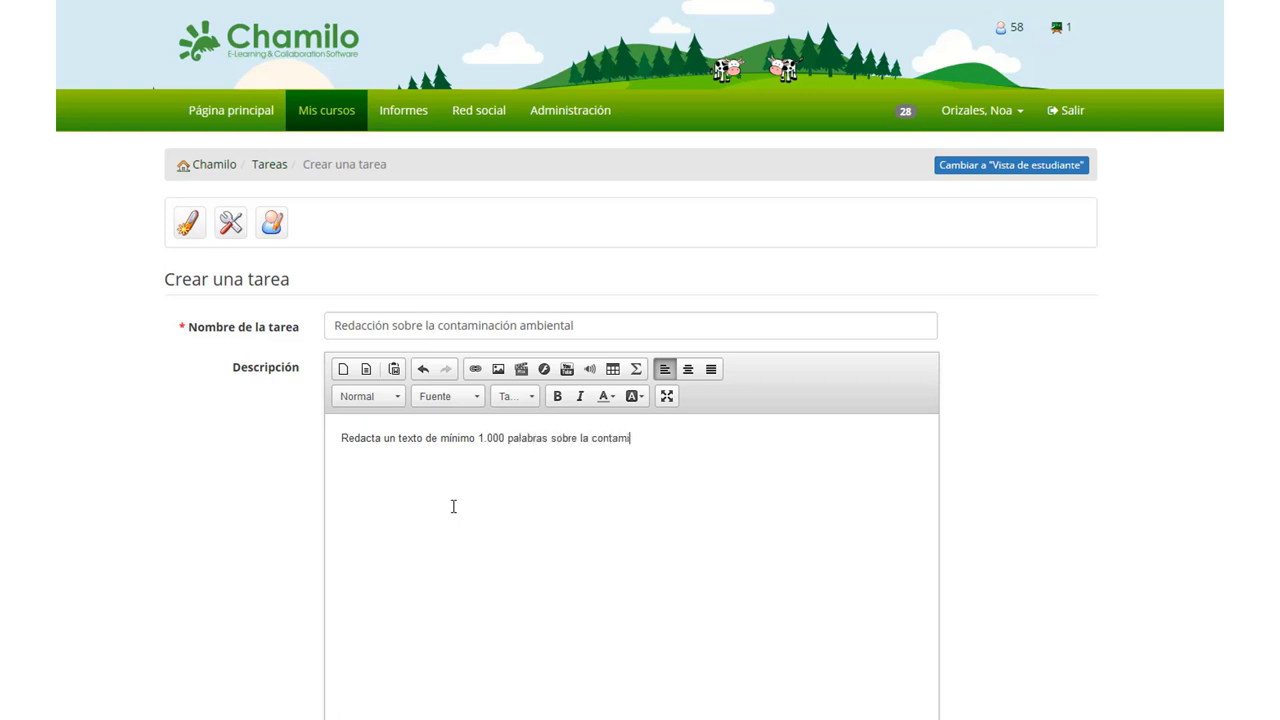
type("nación en")
scroll(453, 506, "down", 1)
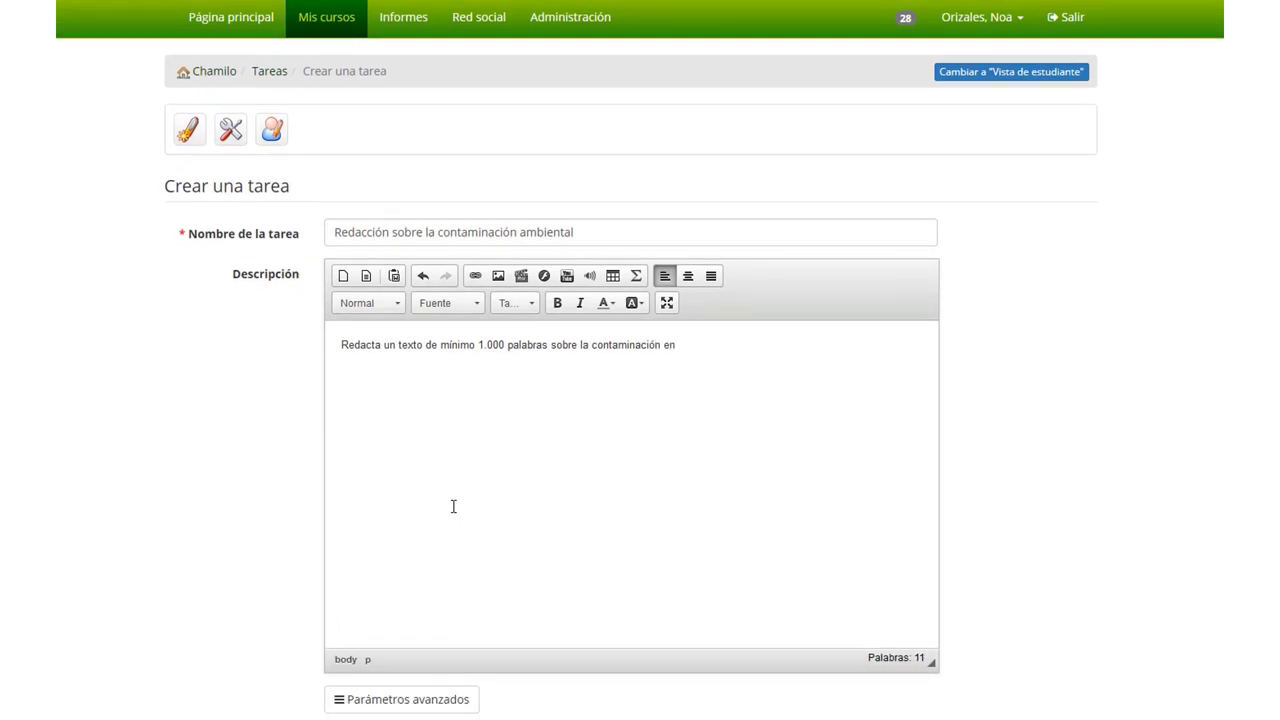
type("tu ciudad.")
- Add a second description paragraph: "Entrega la tarea en formato open office u online y destaca los títulos en negrilla."
key("Return")
type("Entrega")
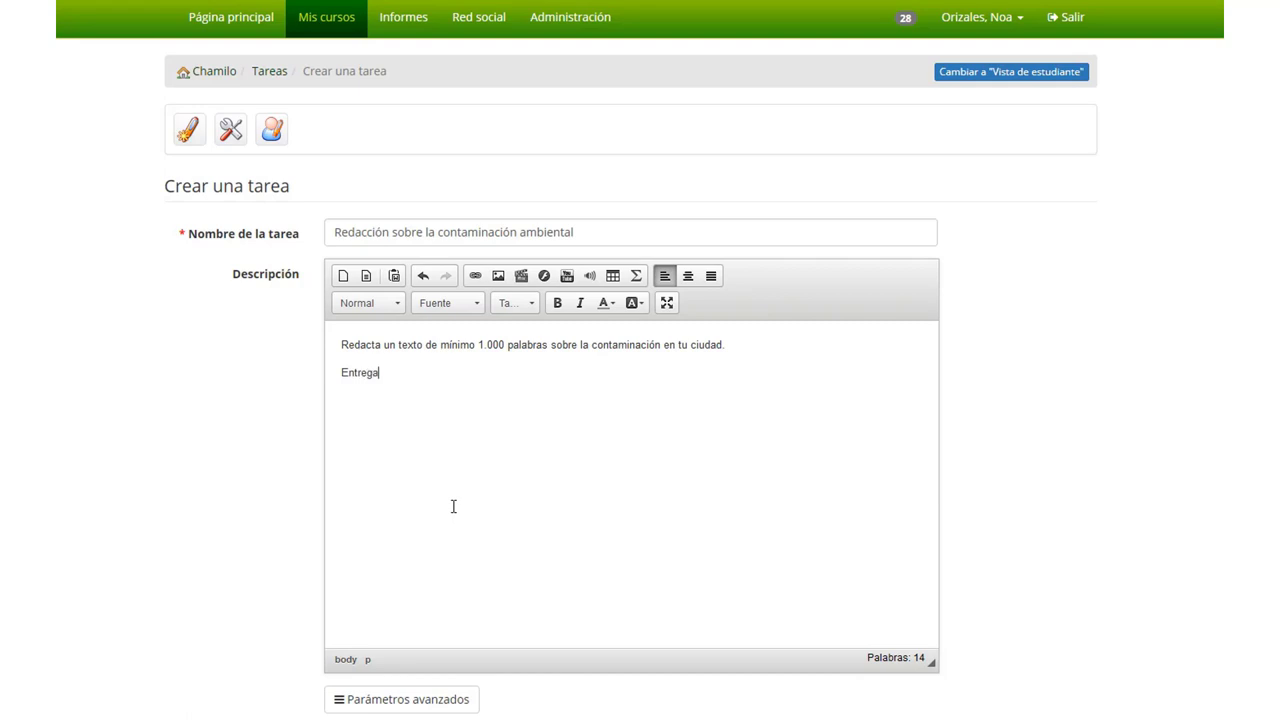
type(" la tarea en formato open of")
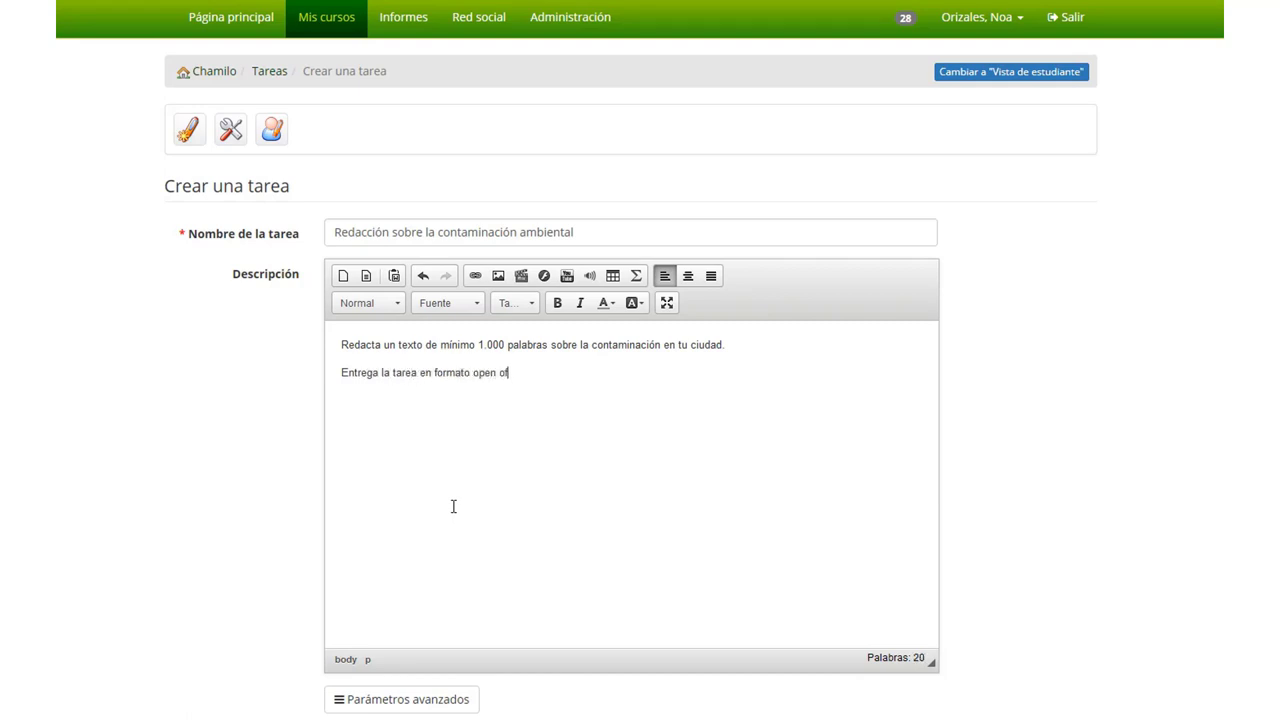
type("fice u online")
type(" y destaca l")
type("os títulos en")
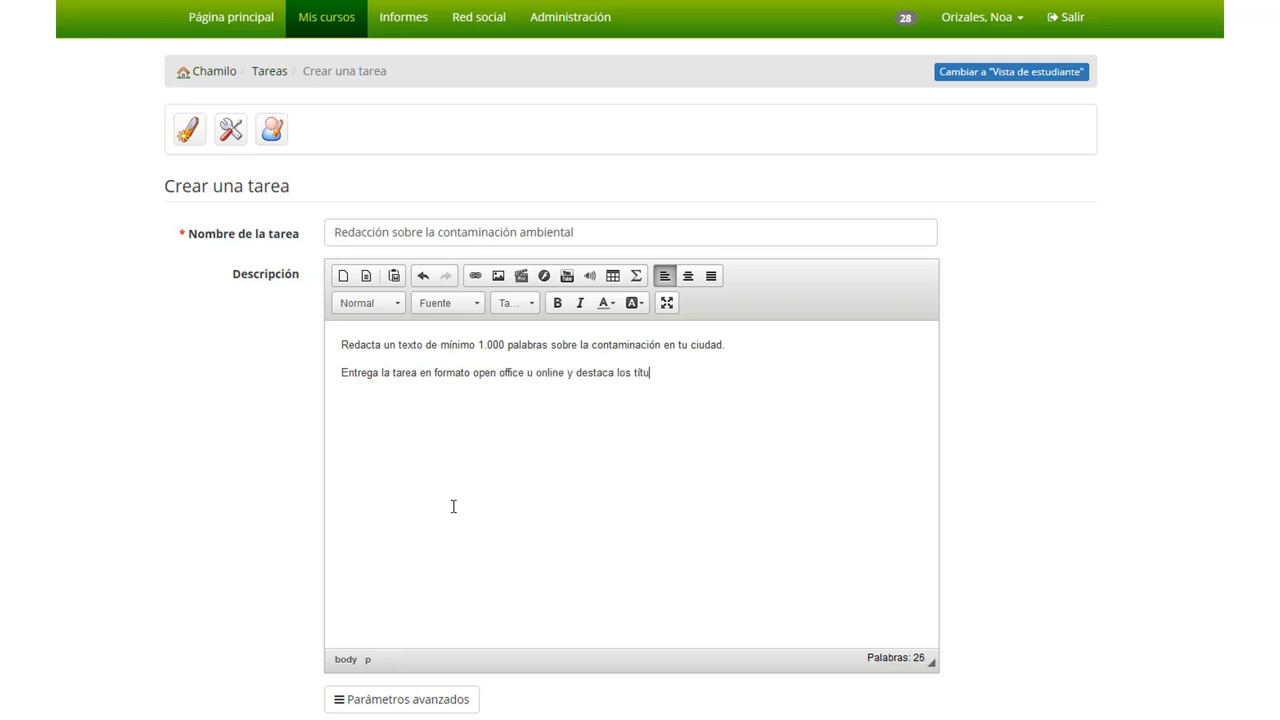
type(" negrilla.")
- Show the task's advanced parameters and set its maximum numeric score to 10
left_click(405, 705)
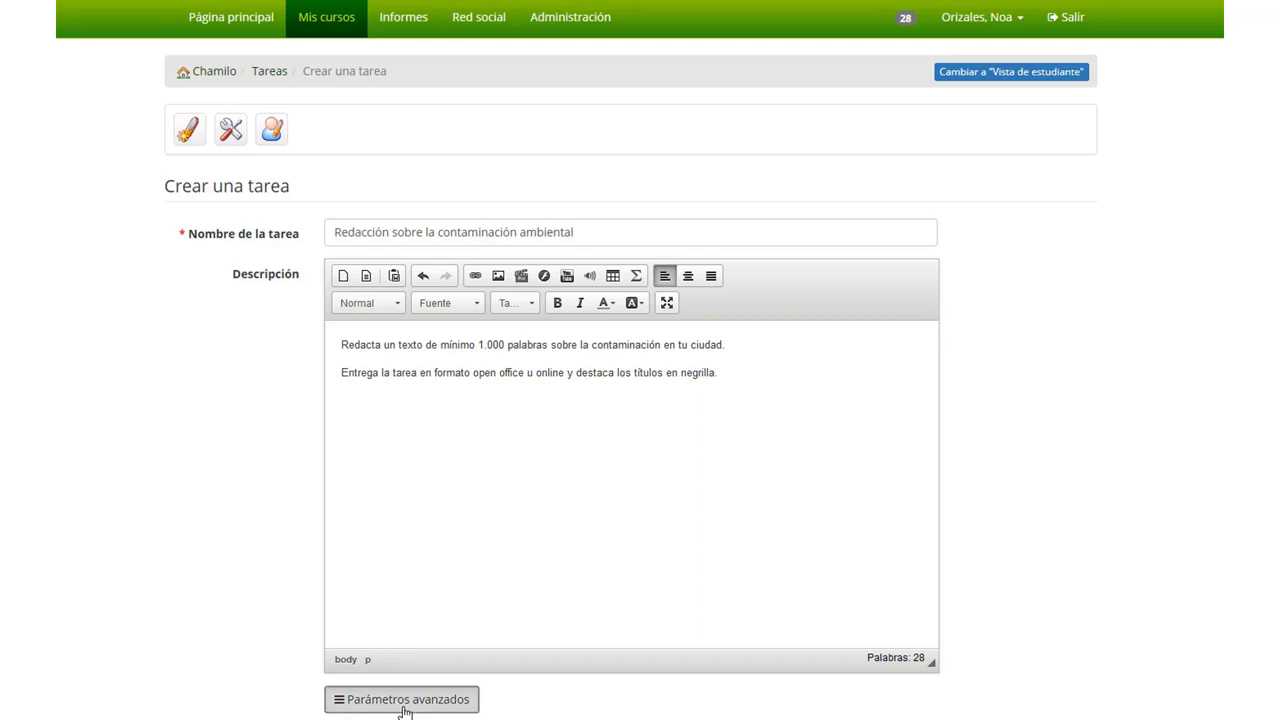
scroll(501, 530, "down", 4)
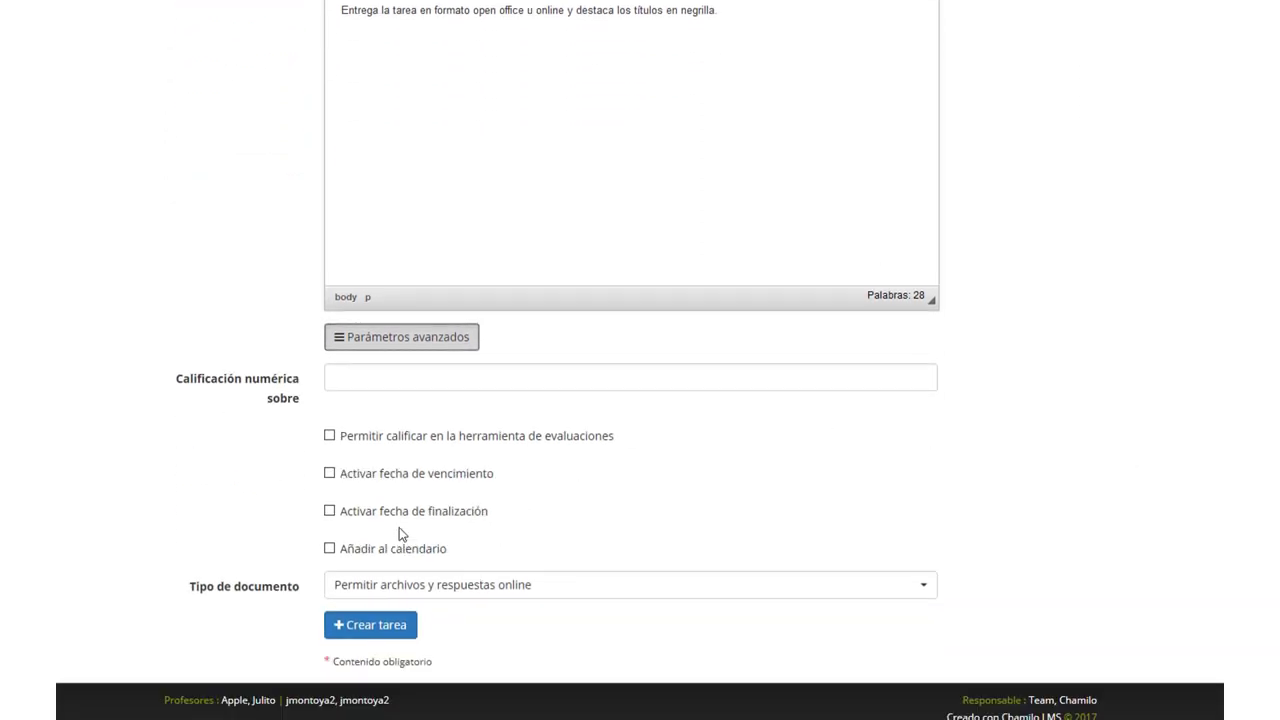
left_click(366, 380)
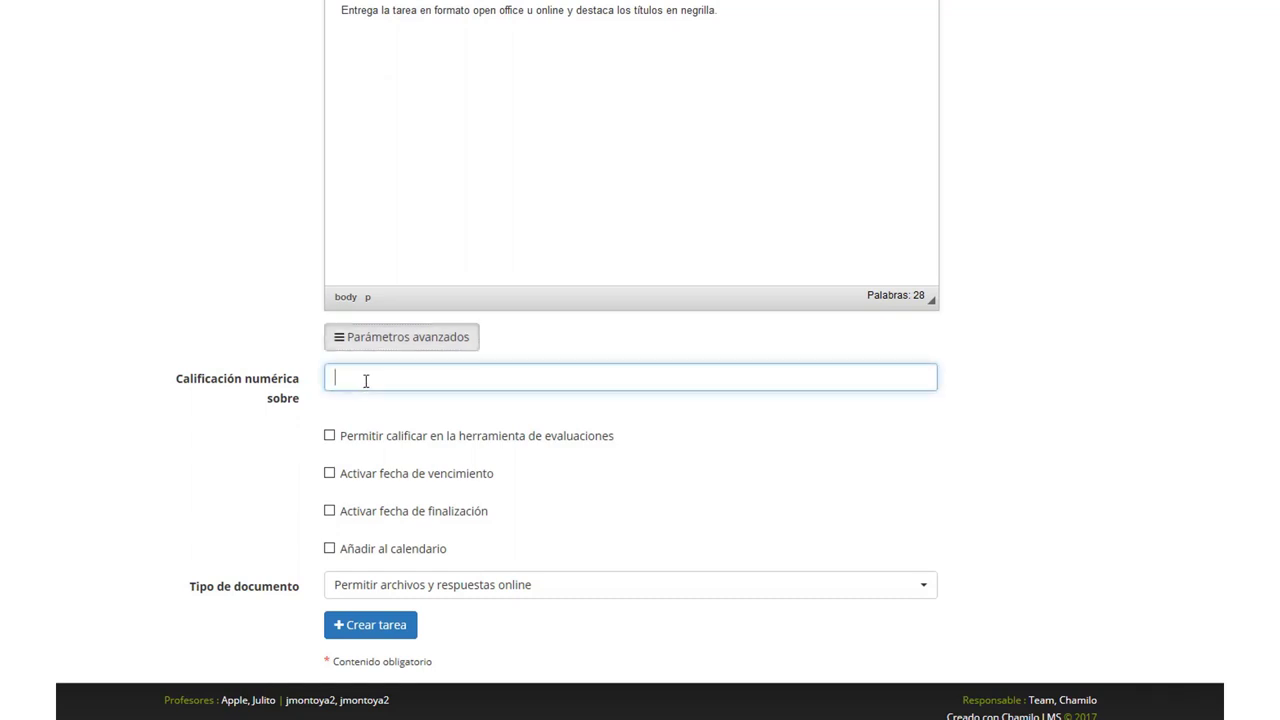
type("10")
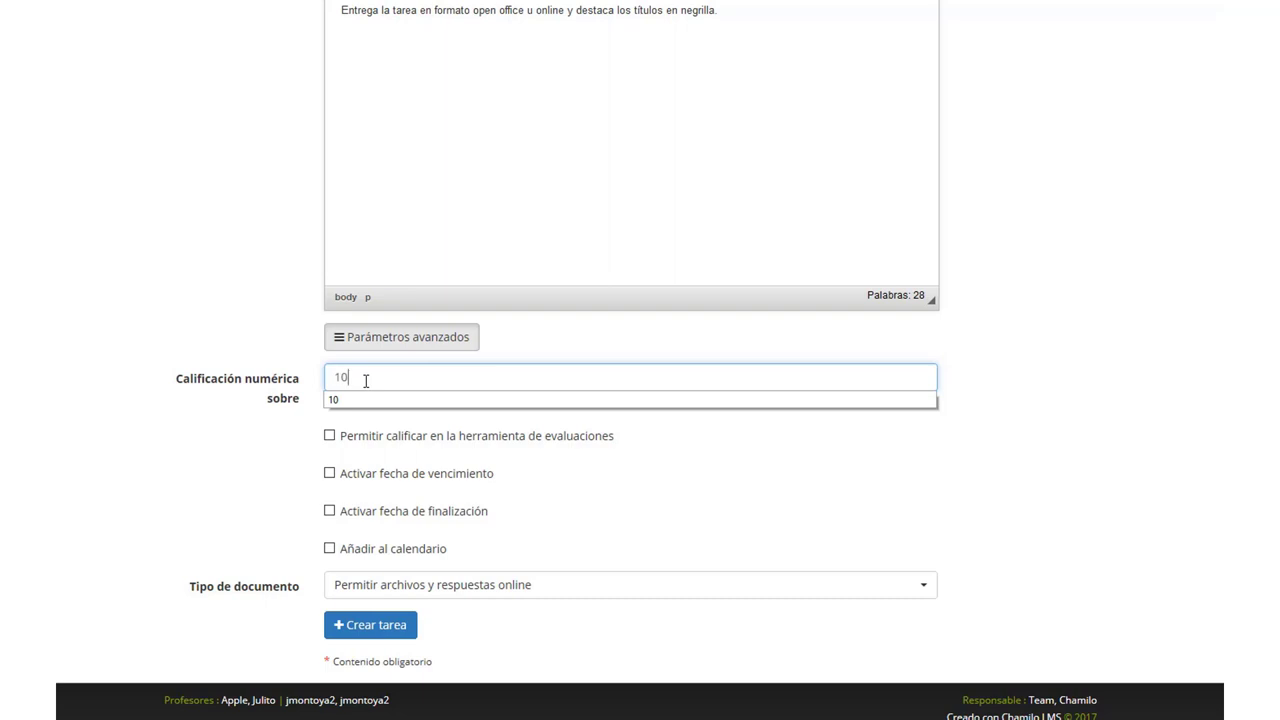
left_click(960, 406)
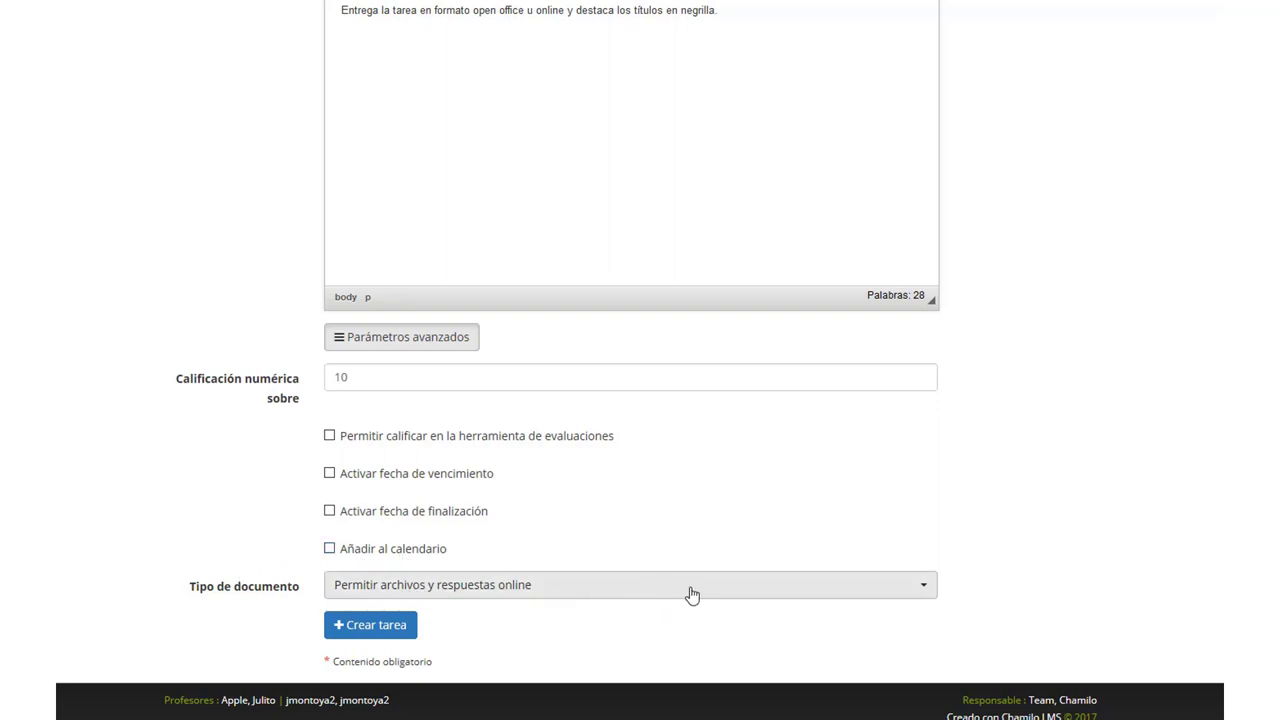
- Choose "Permitir archivos y respuestas online" as the document type and create the task
left_click(503, 593)
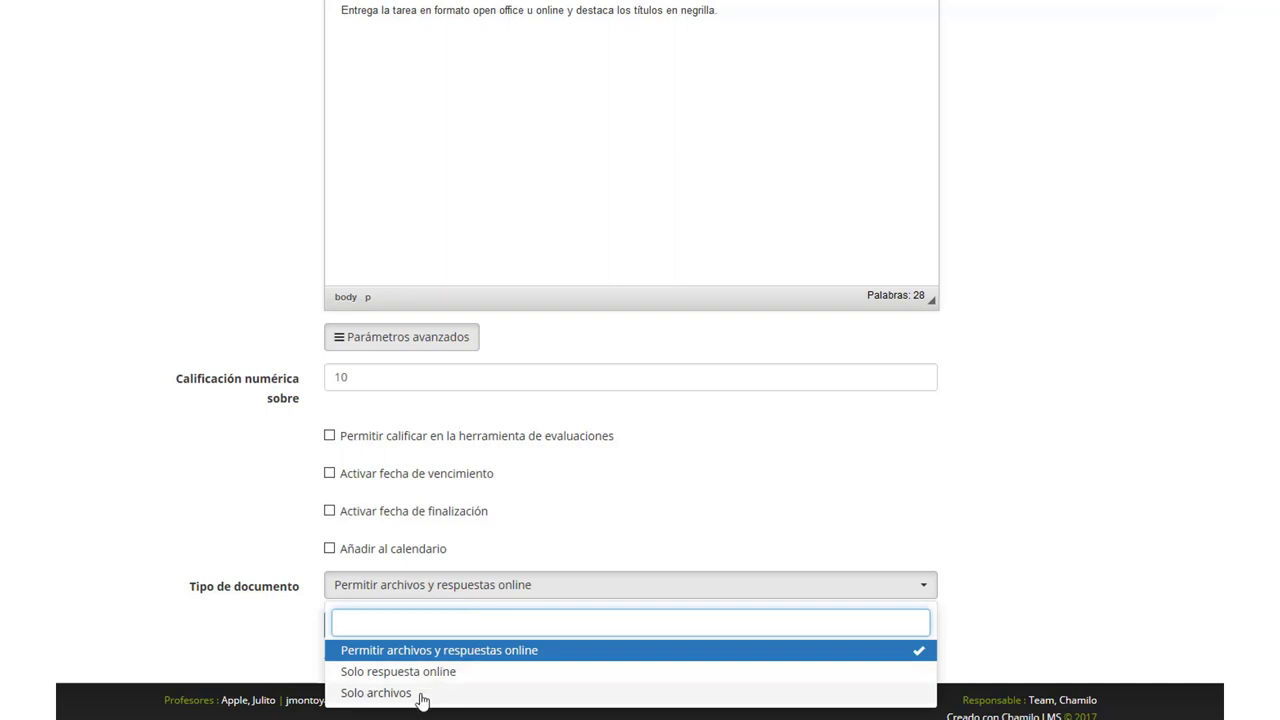
left_click(486, 652)
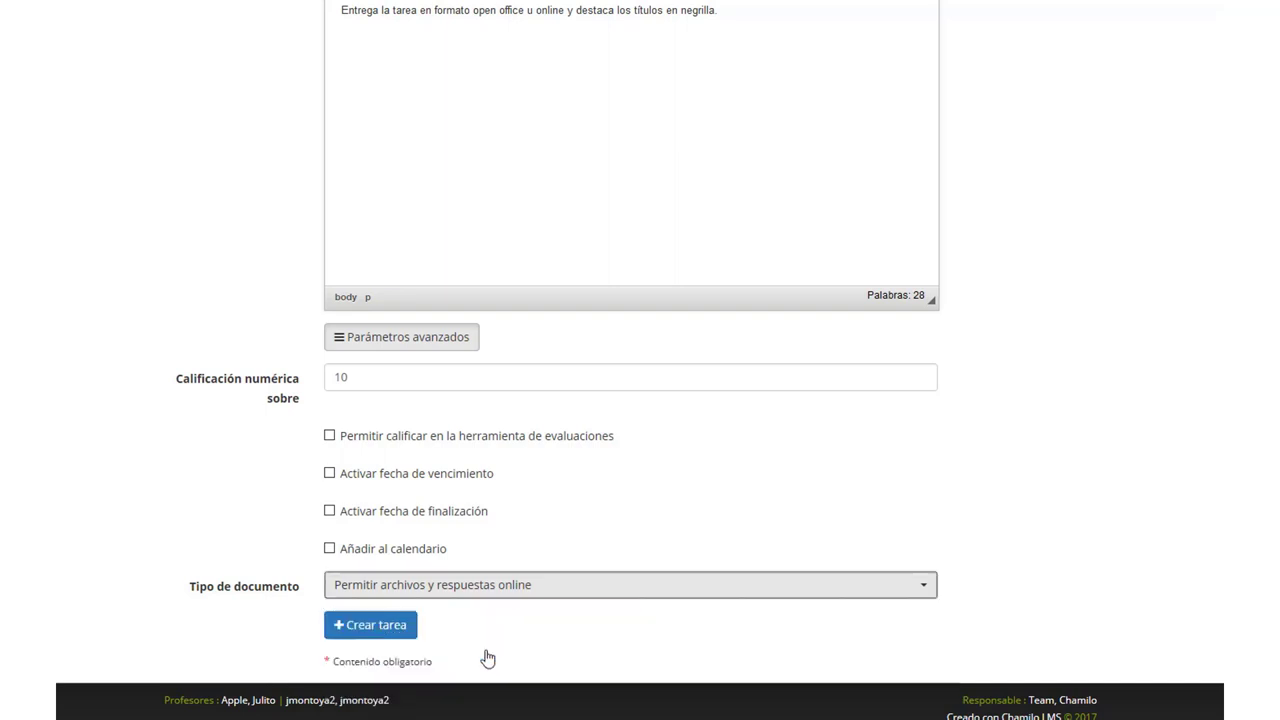
left_click(368, 614)
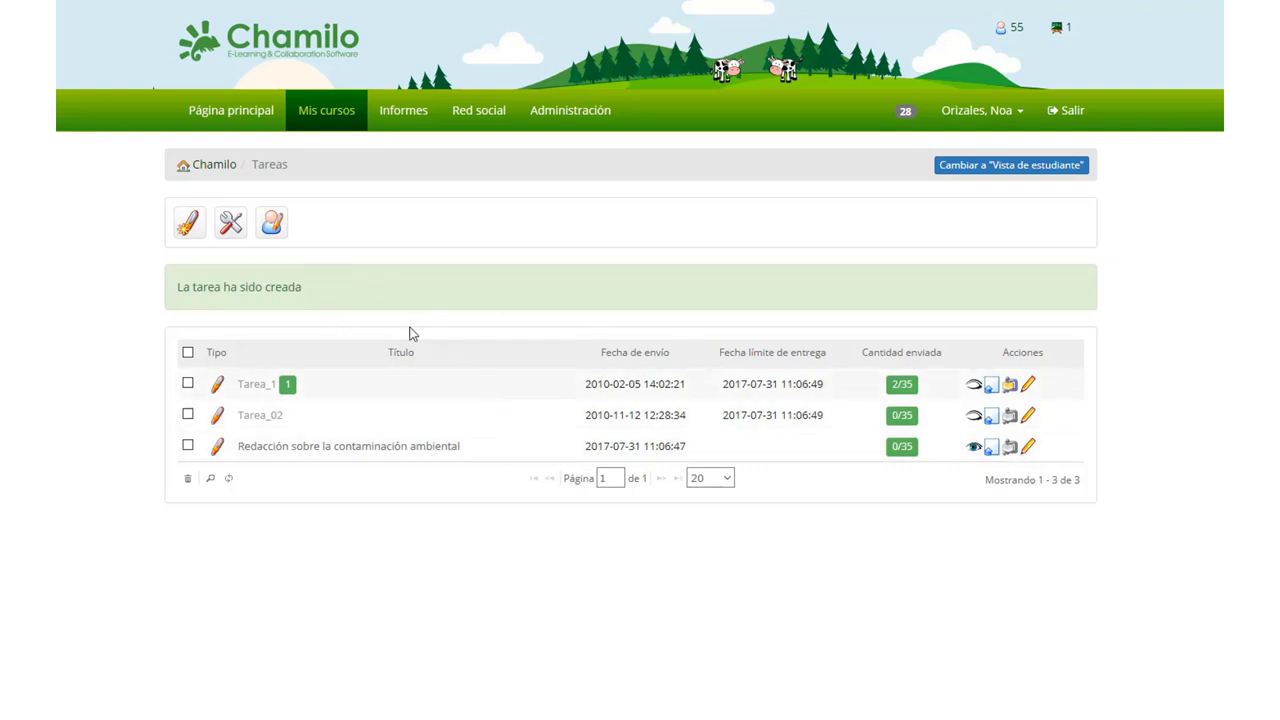
- Check the general task options, and examine the description of the task "Redacción sobre la contaminación ambiental"
left_click(231, 224)
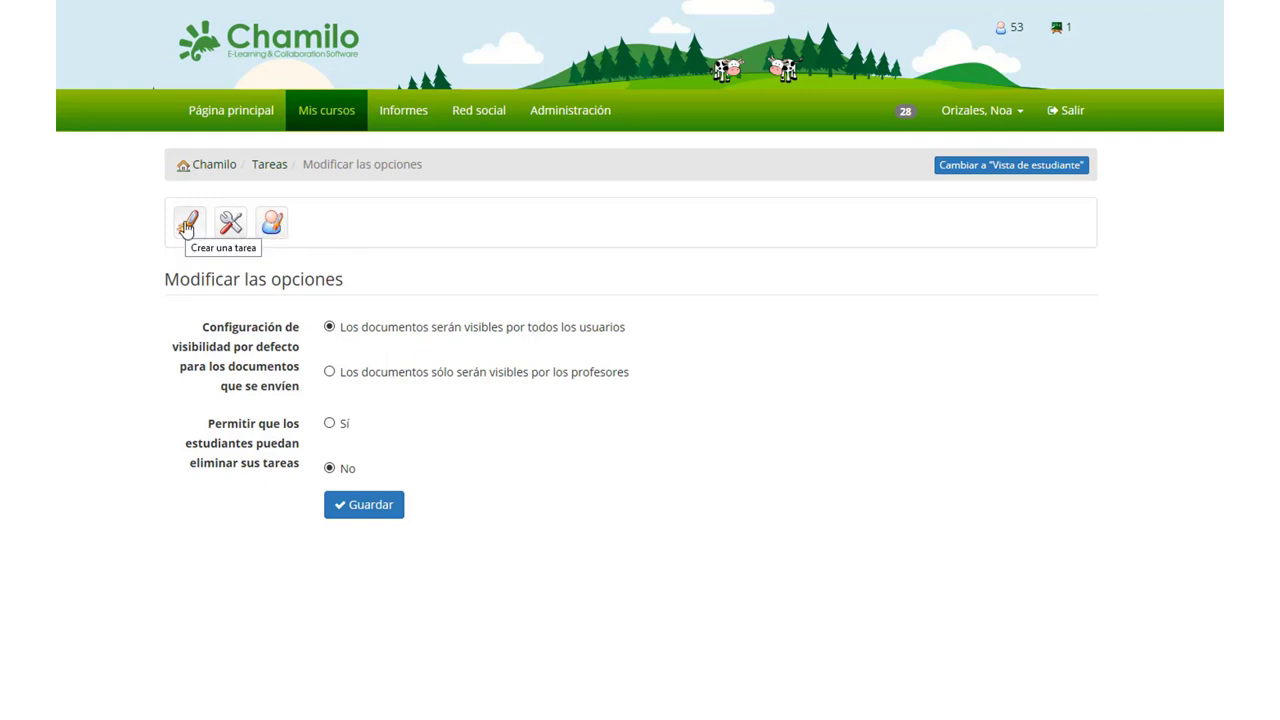
left_click(269, 165)
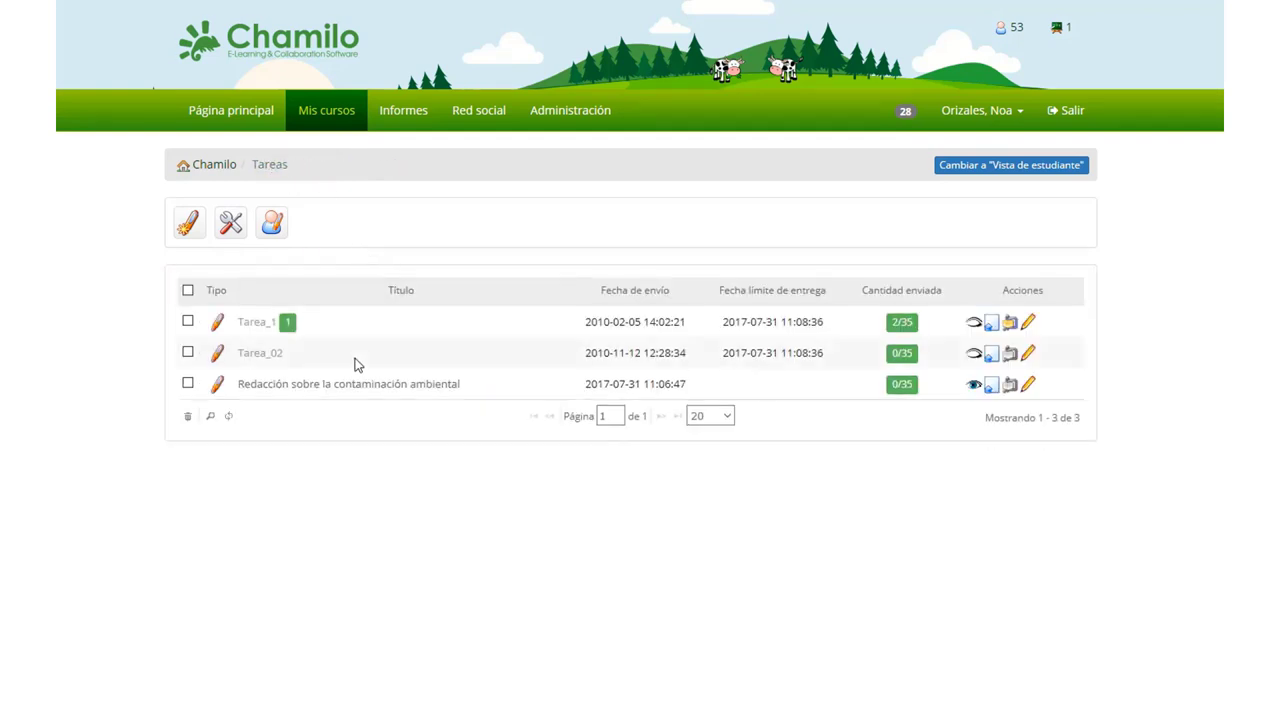
left_click(282, 392)
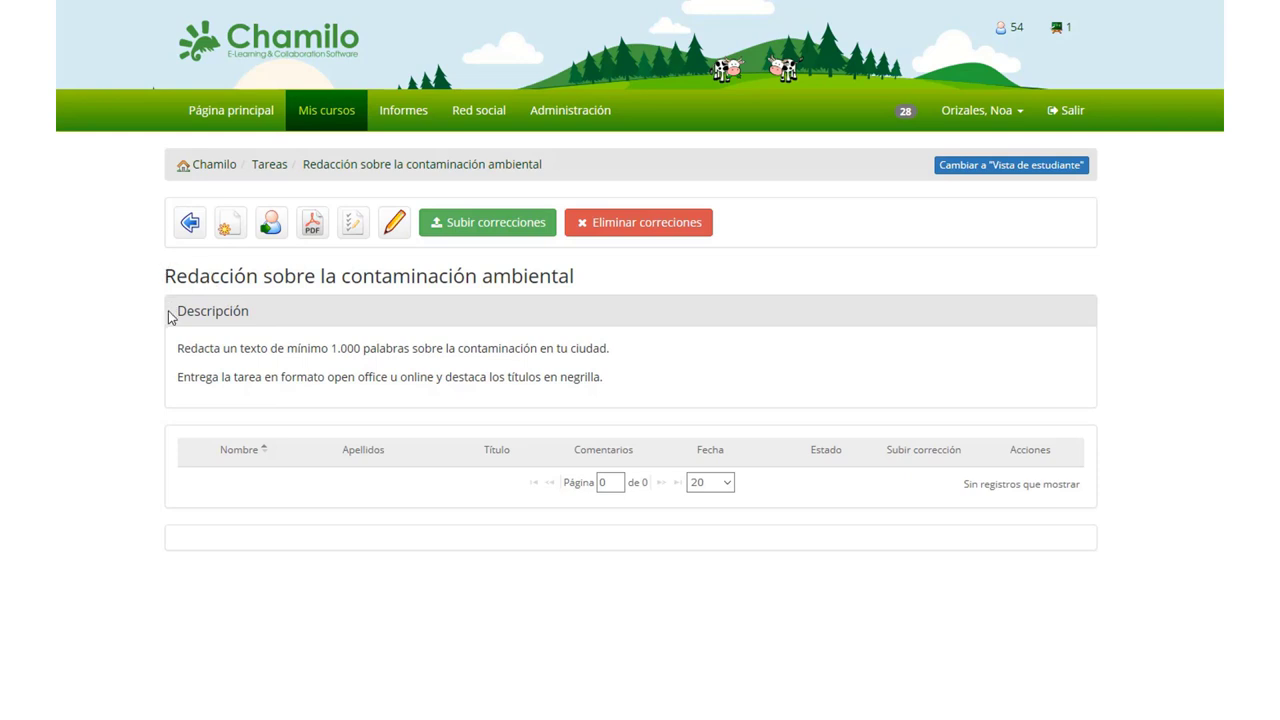
left_click_drag(177, 348, 637, 395)
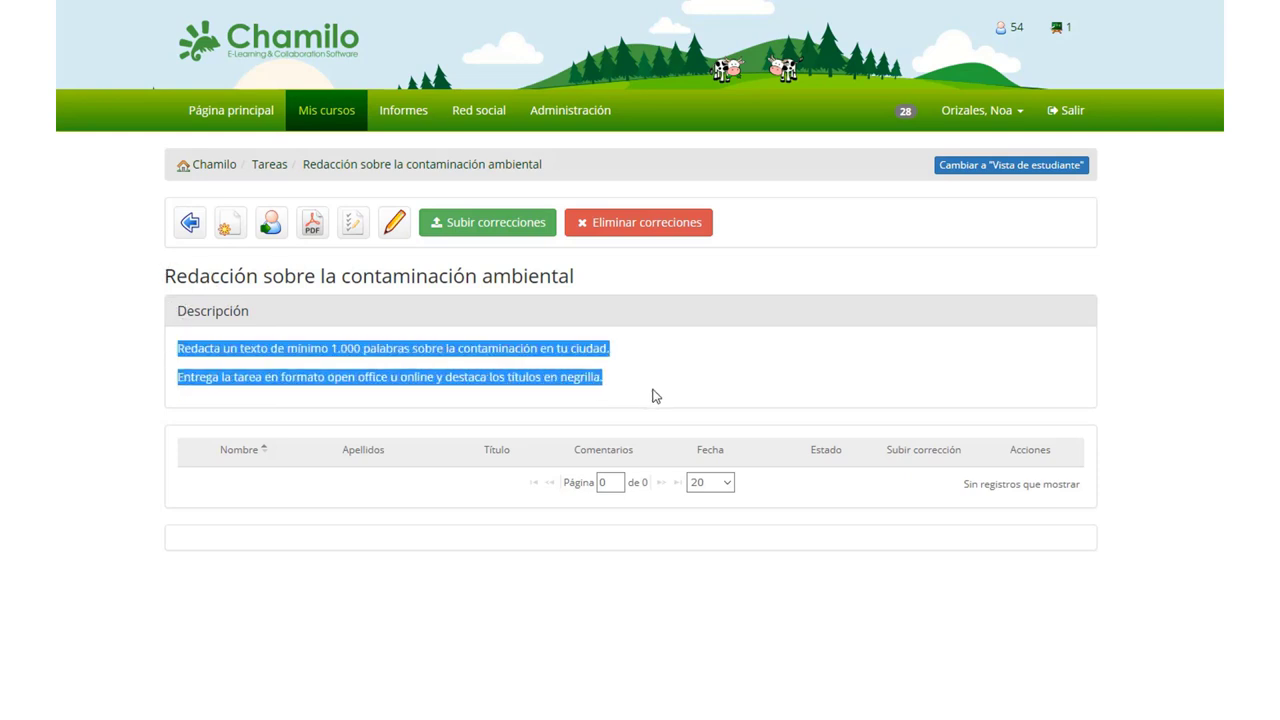
left_click(655, 396)
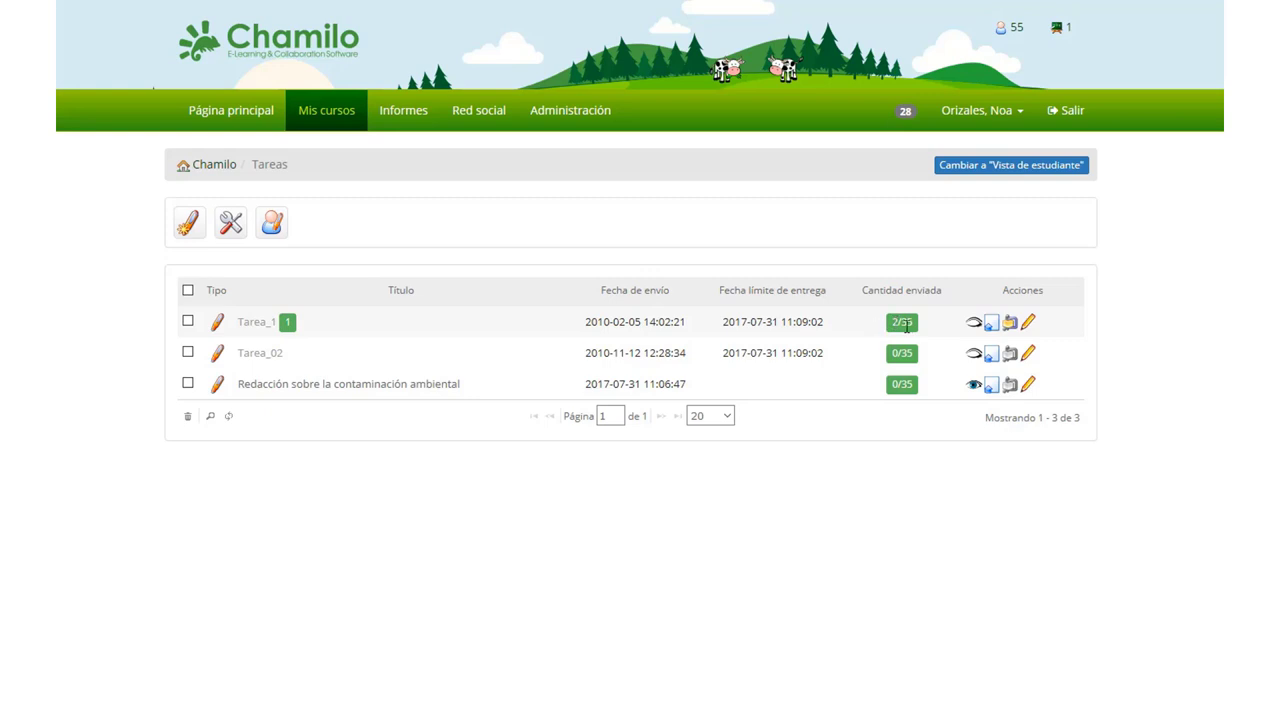
- Open the "dadad" submission in Tarea_1 for commenting and review its description
left_click(257, 326)
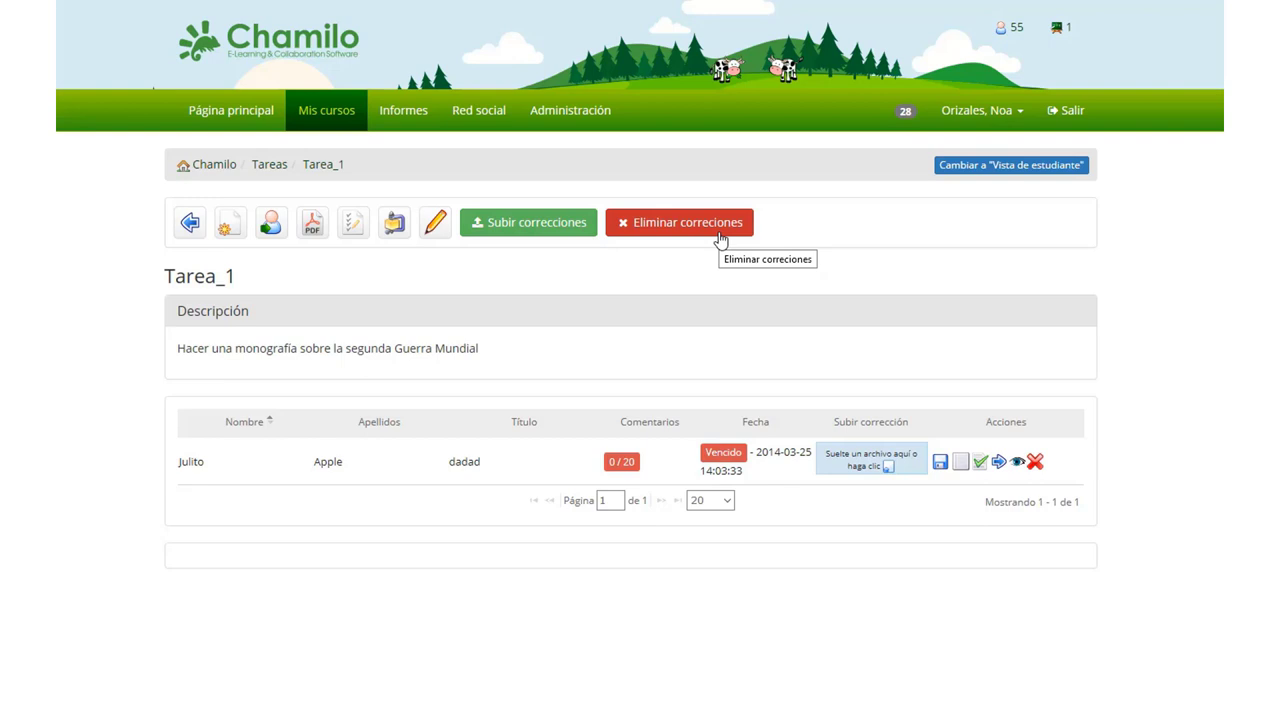
left_click(961, 466)
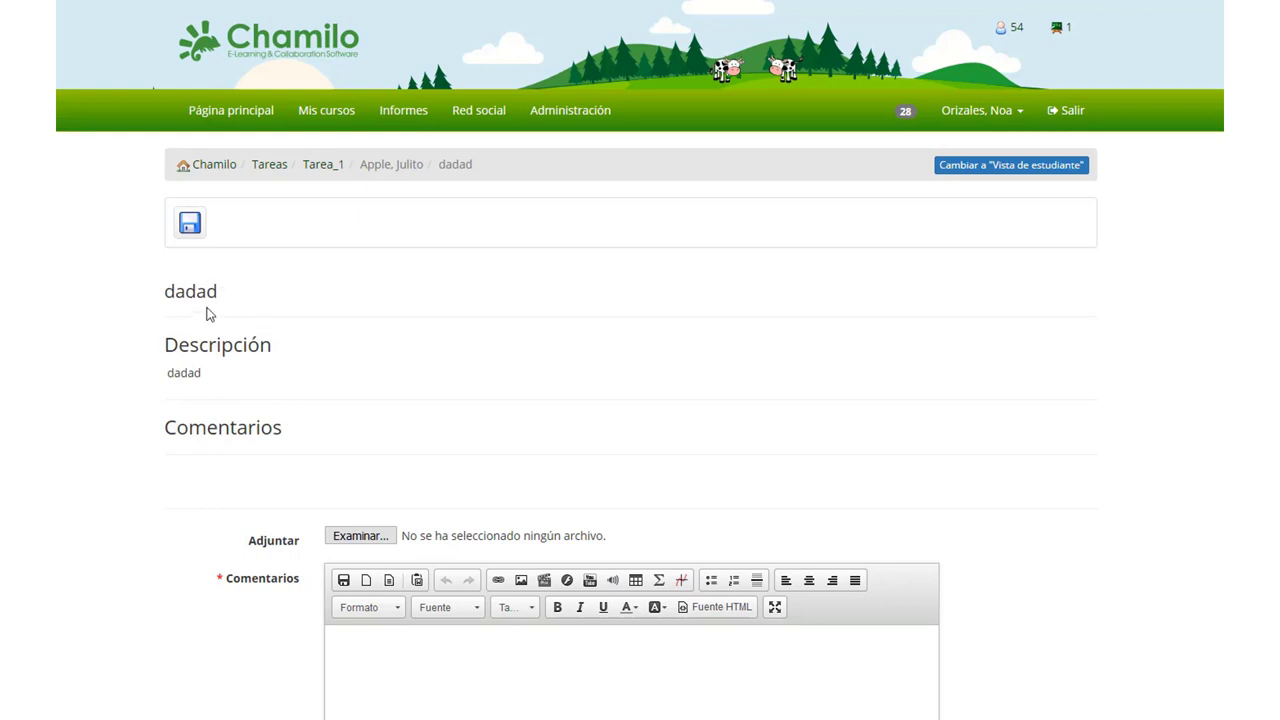
double_click(187, 378)
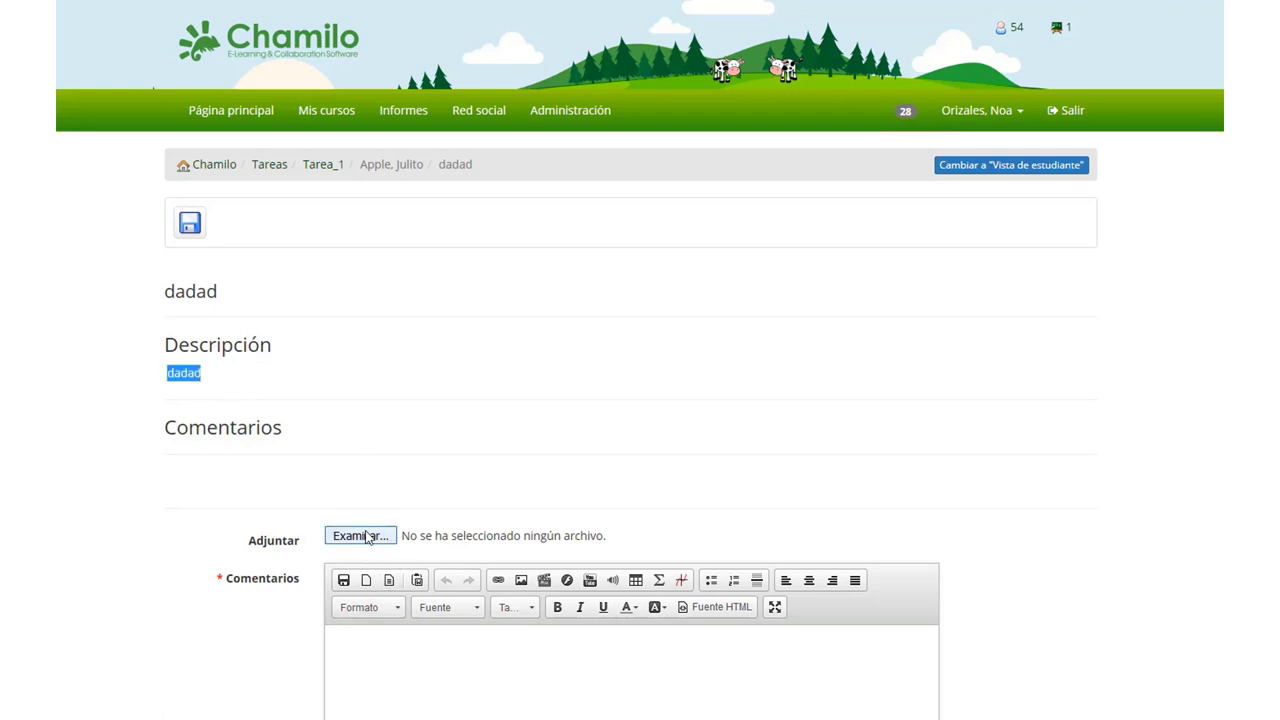
- Post the comment "Te ha quedado un poco corta la redacción." on the student's submission
left_click(506, 677)
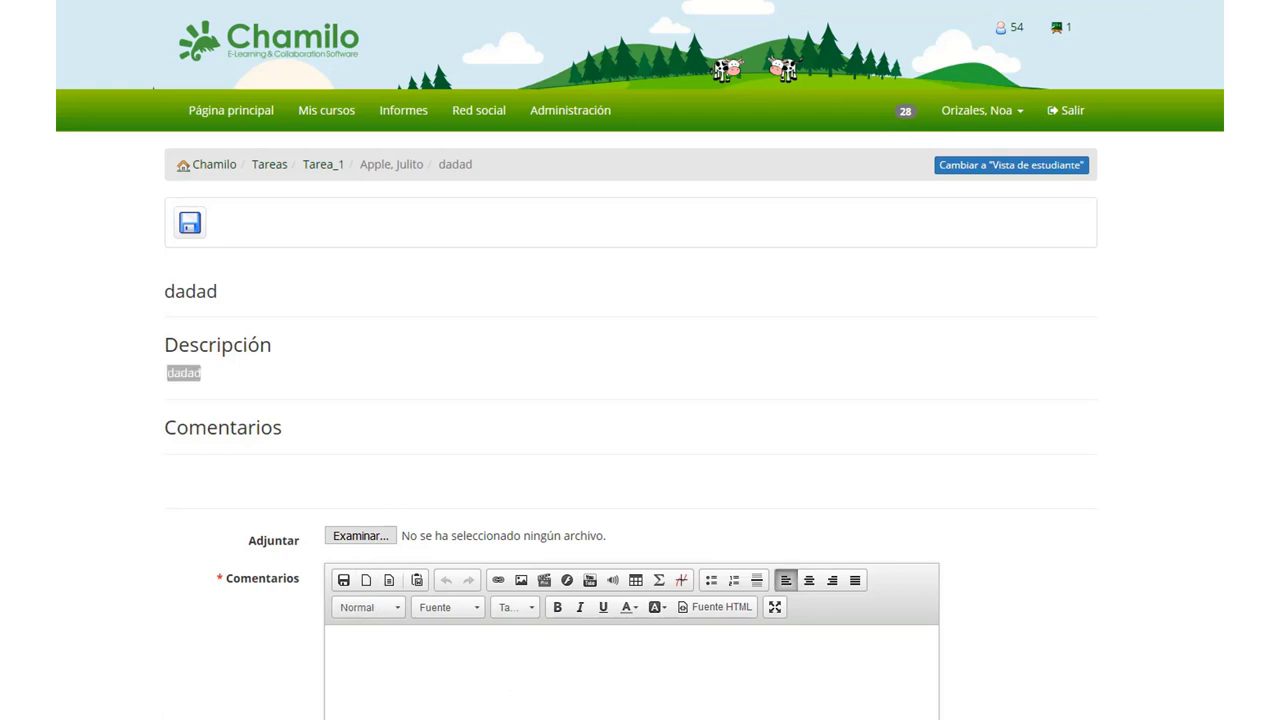
scroll(700, 490, "down", 3)
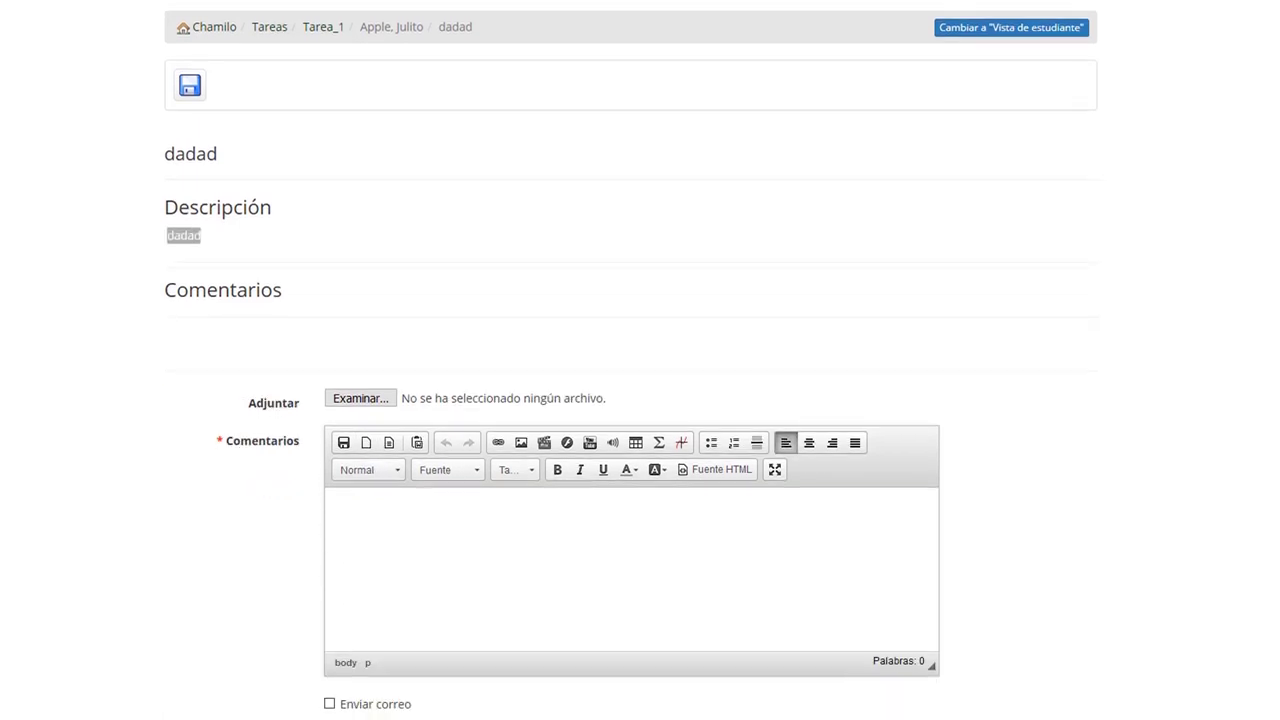
type("Nos")
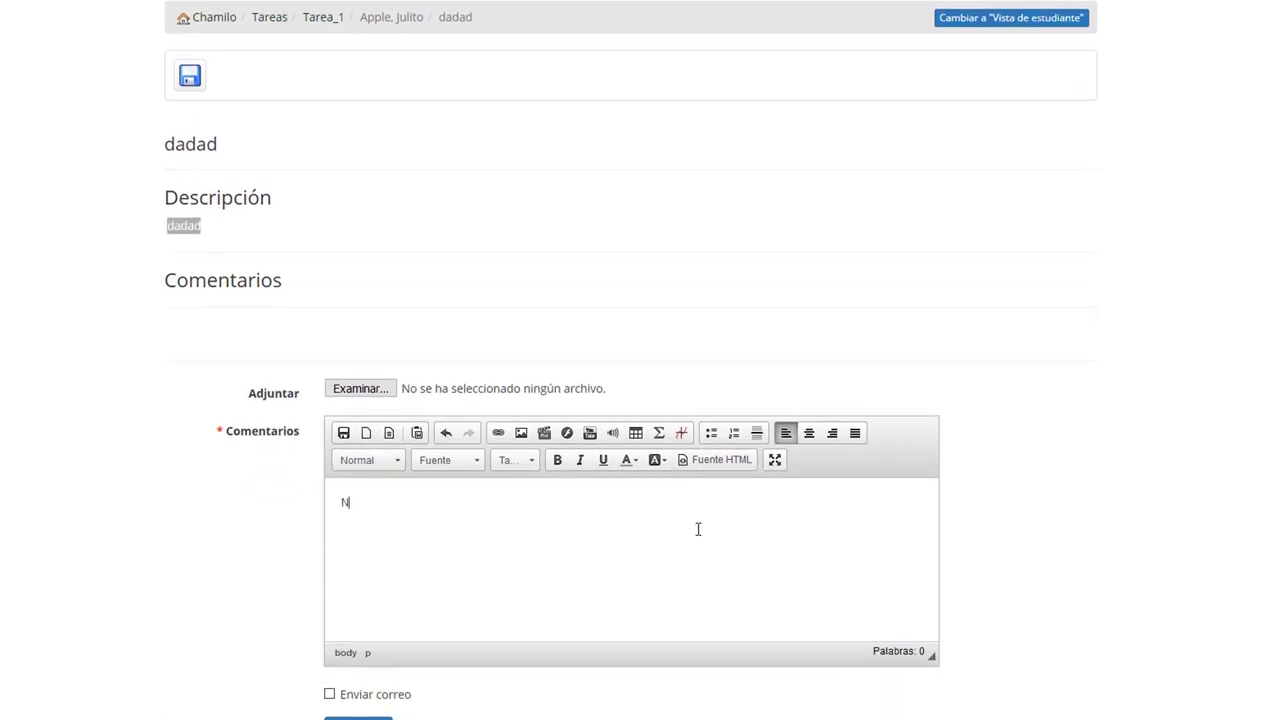
key("BackSpace")
key("BackSpace")
type("Te ha quedado un poco corta la ")
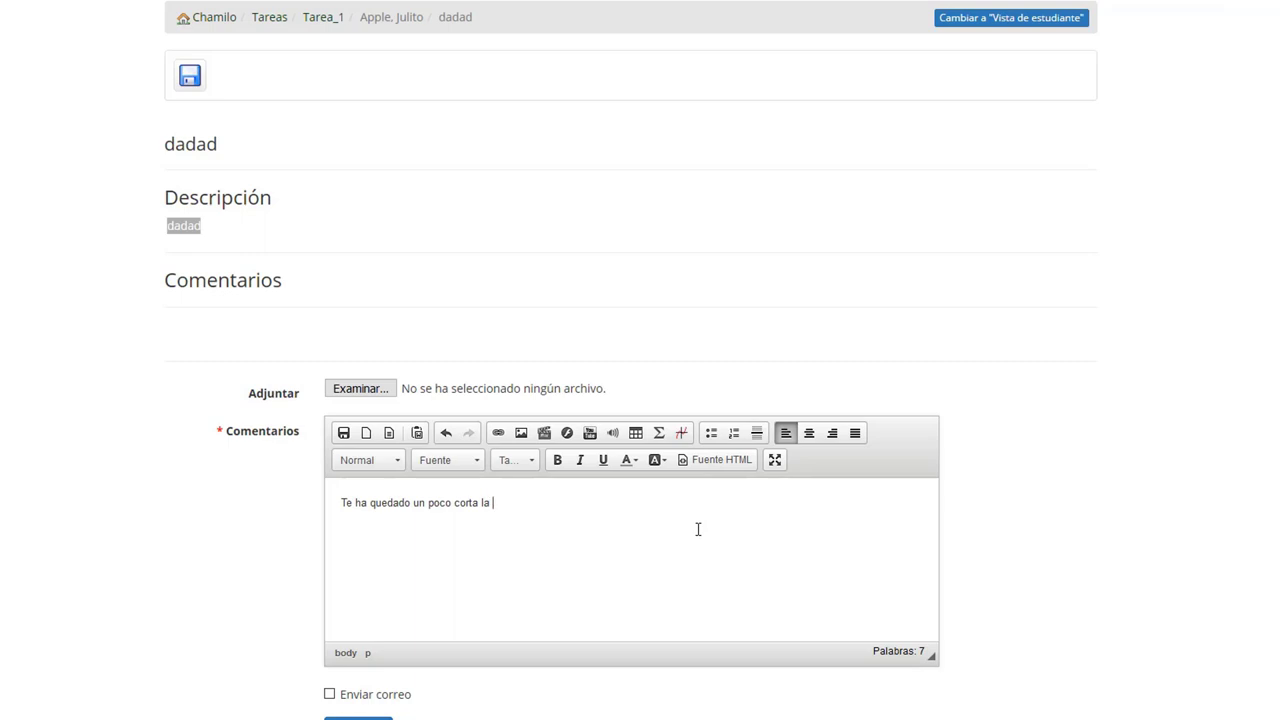
type("redacción.")
scroll(680, 574, "down", 1)
left_click(367, 719)
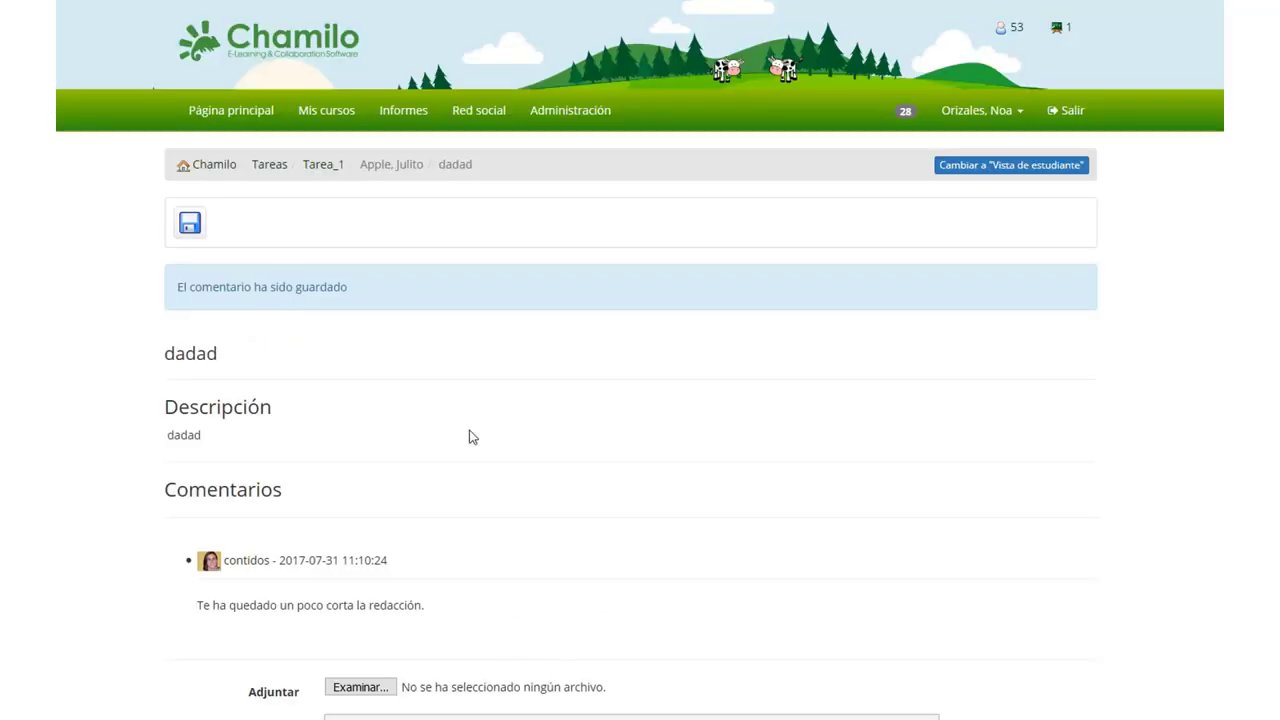
- Grade the "dadad" submission in Tarea_1 with 10 out of 20 and save it, without notifying the student by e-mail
left_click(334, 172)
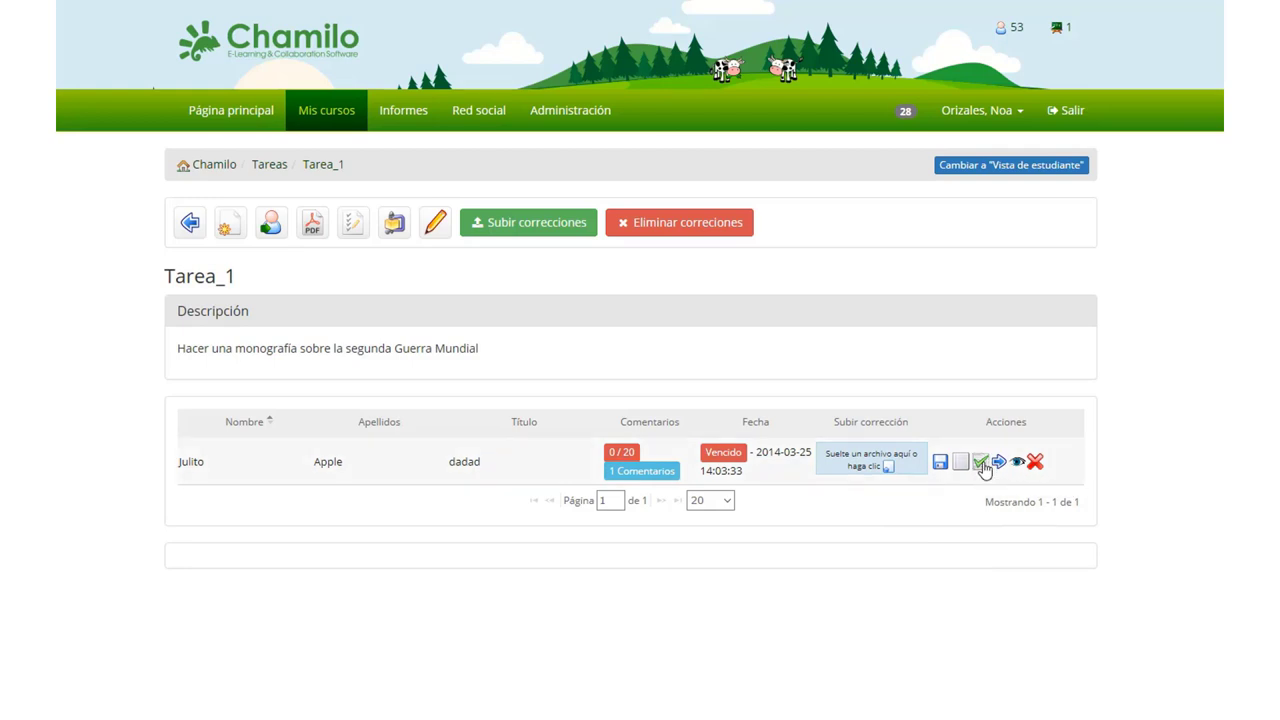
left_click(981, 463)
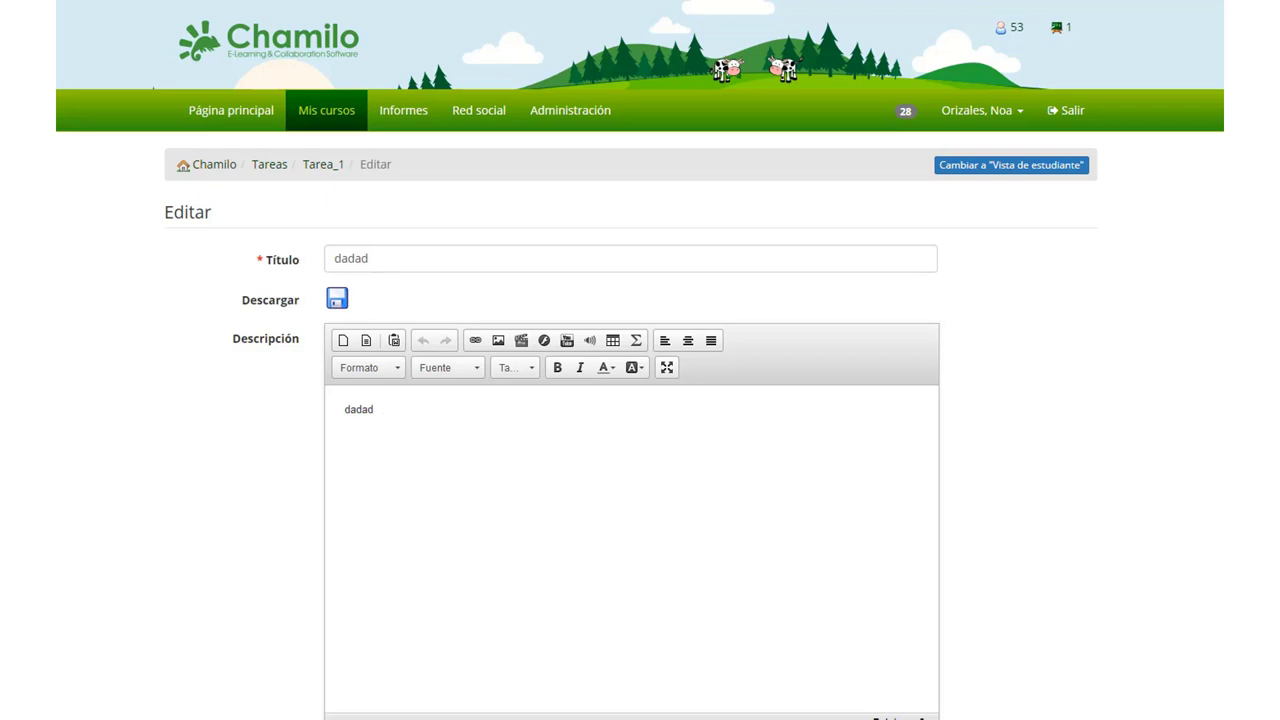
scroll(600, 163, "down", 3)
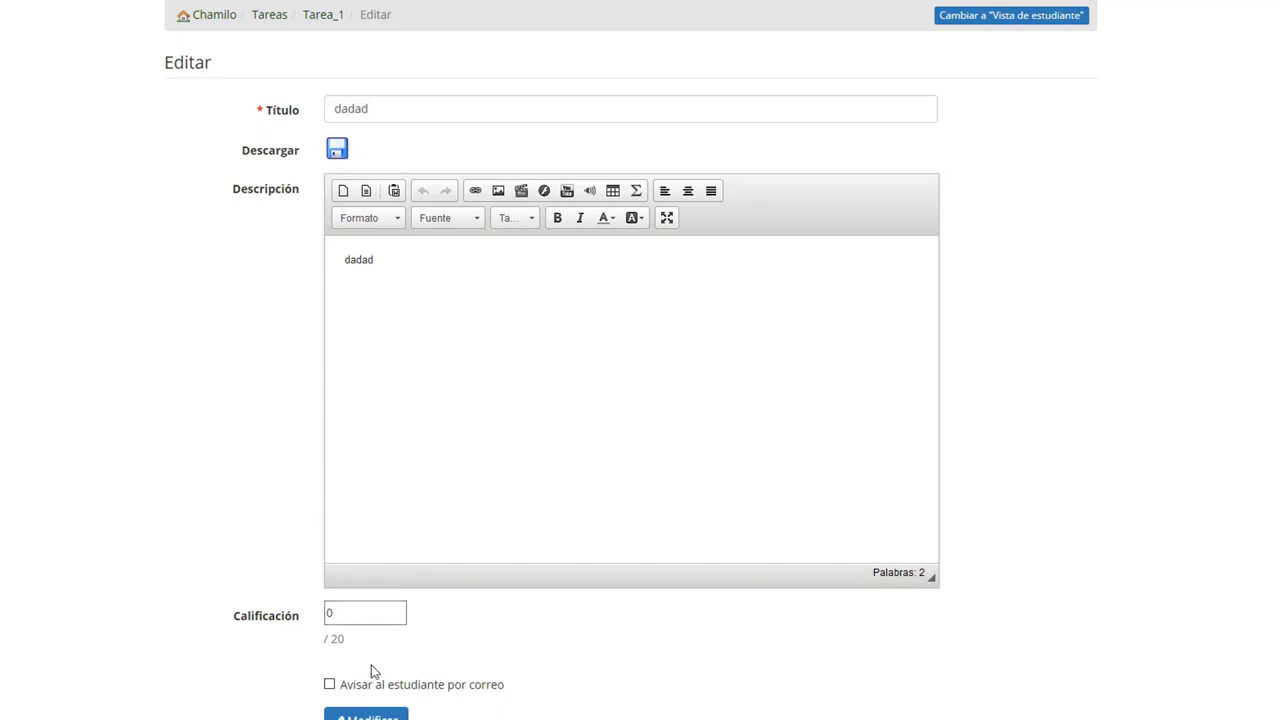
key("BackSpace")
type("10")
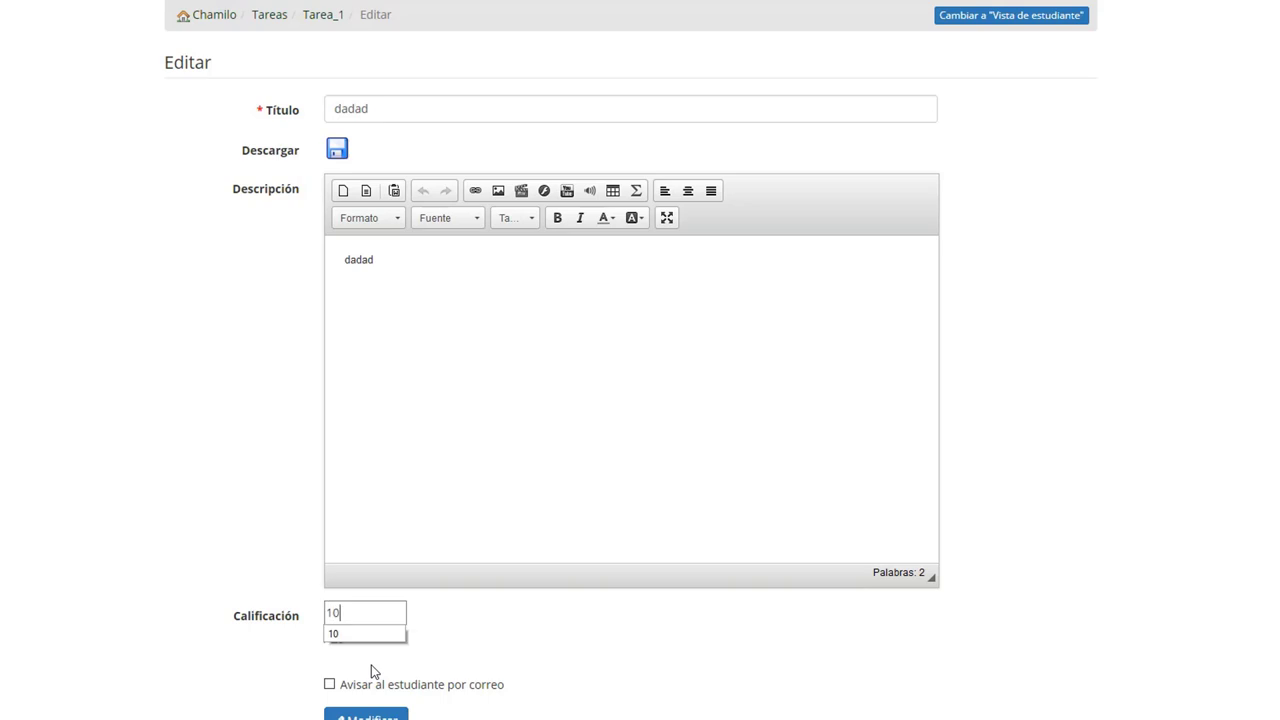
left_click(524, 648)
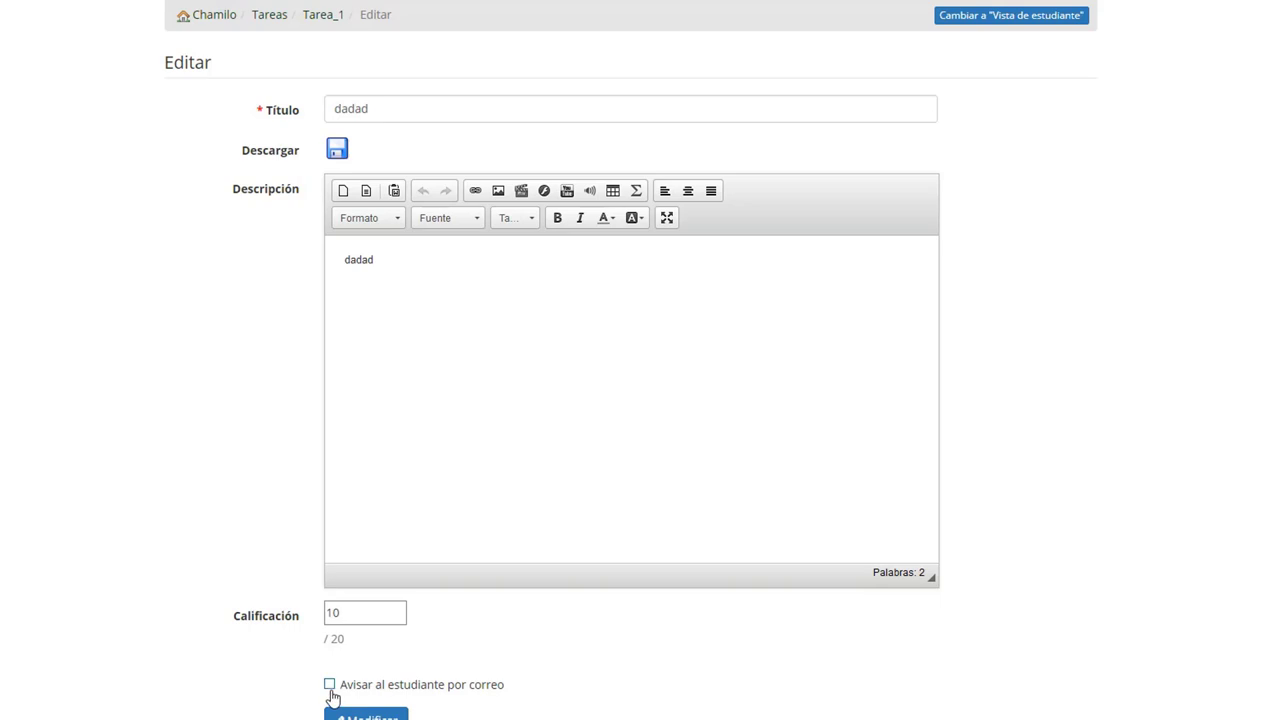
scroll(1091, 434, "down", 1)
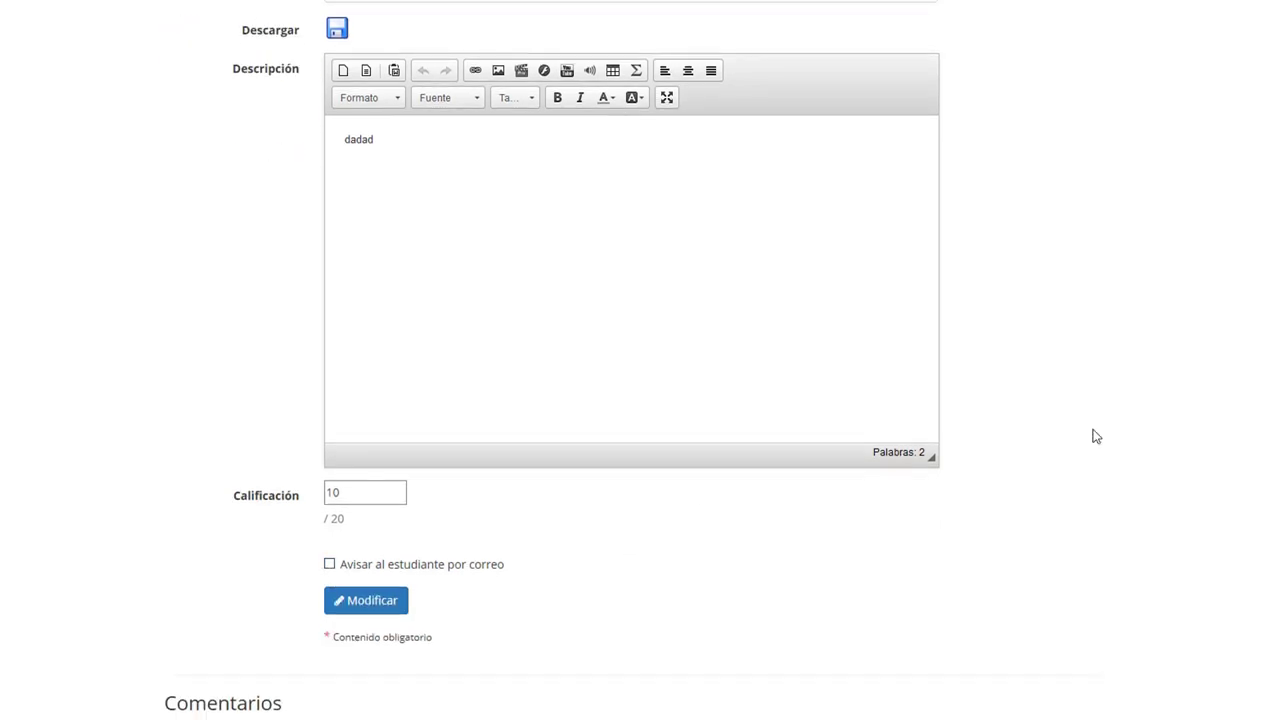
left_click(372, 603)
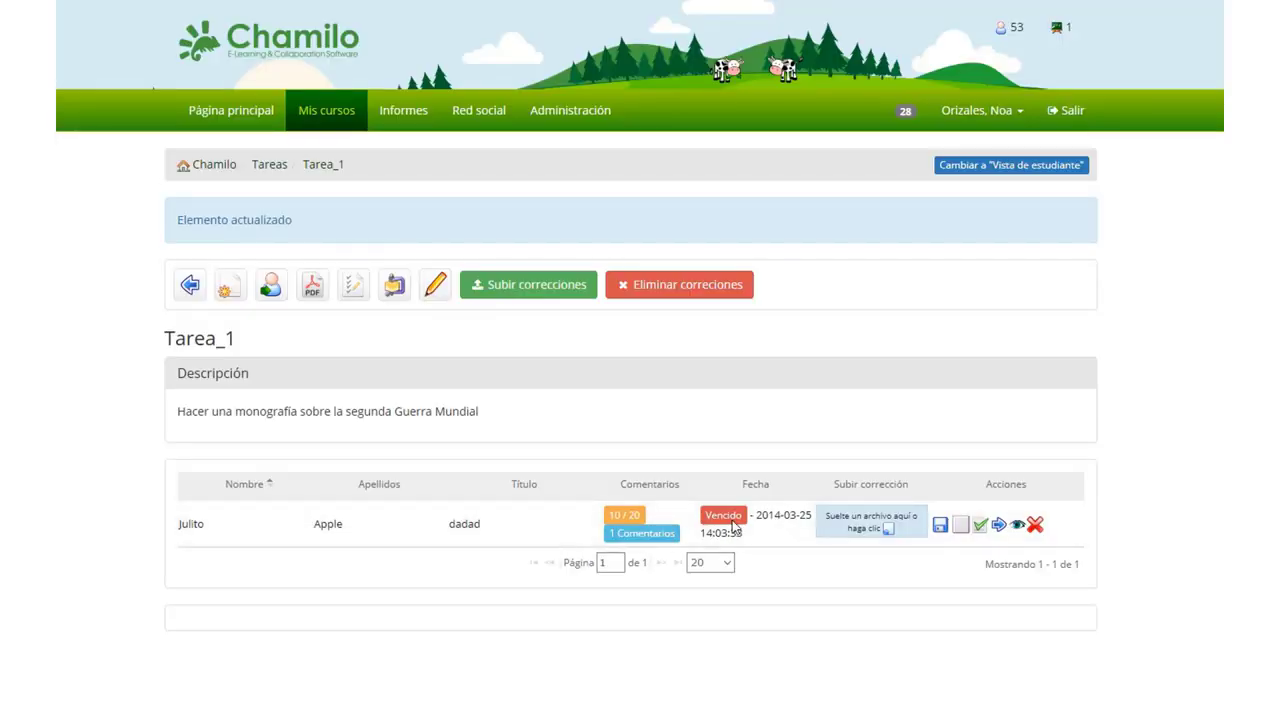
- Send a reminder message to the students who have not submitted Tarea_1, and return to the list of tasks
left_click(608, 519)
left_click(270, 287)
left_click(353, 289)
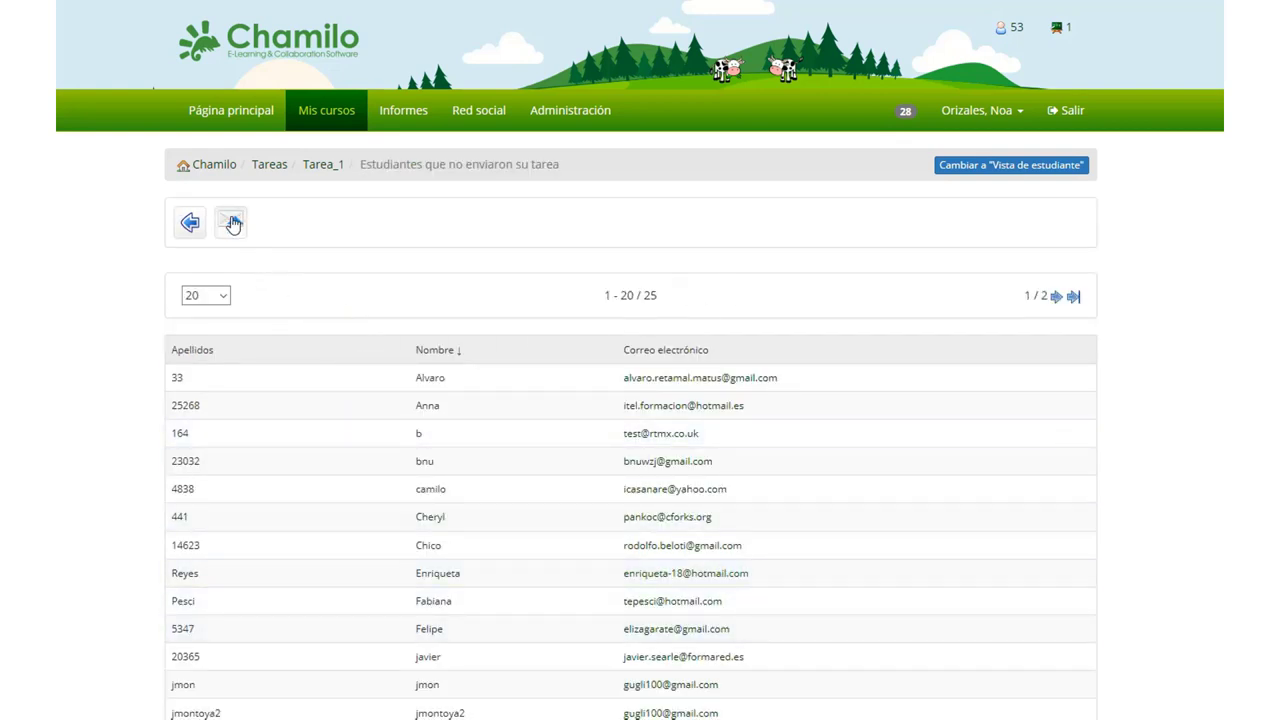
left_click(232, 226)
left_click(232, 226)
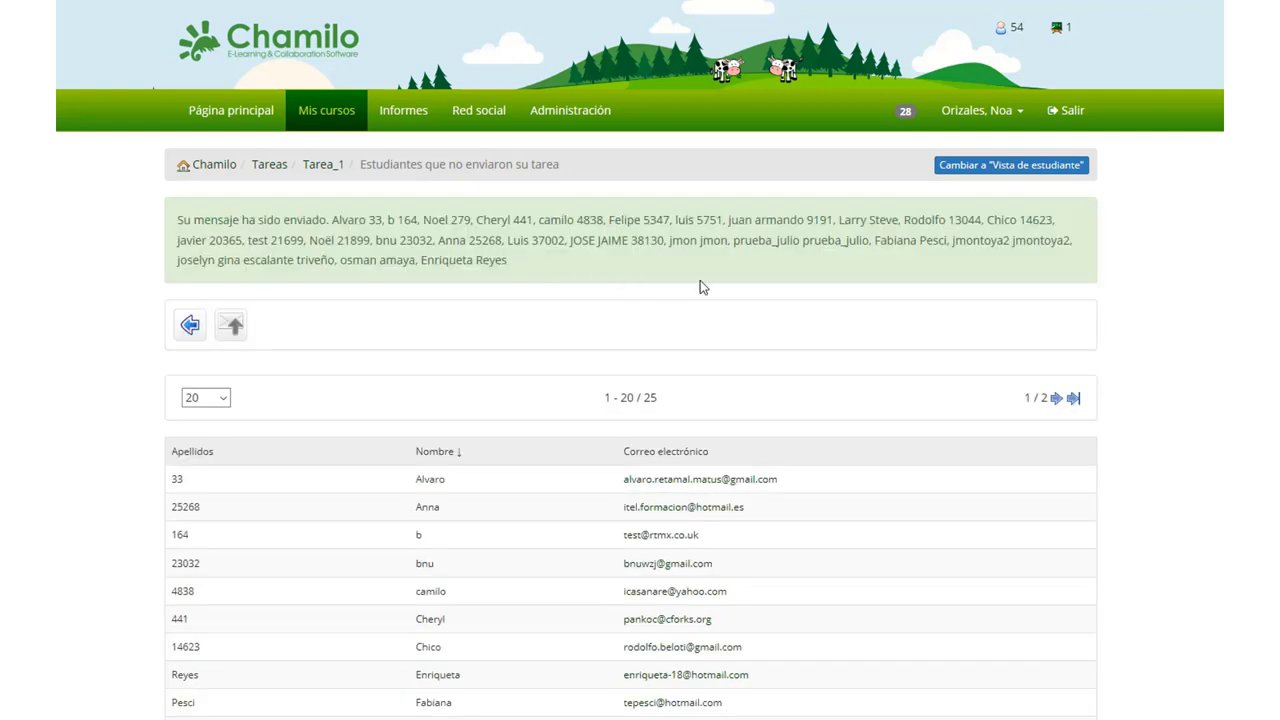
left_click(189, 326)
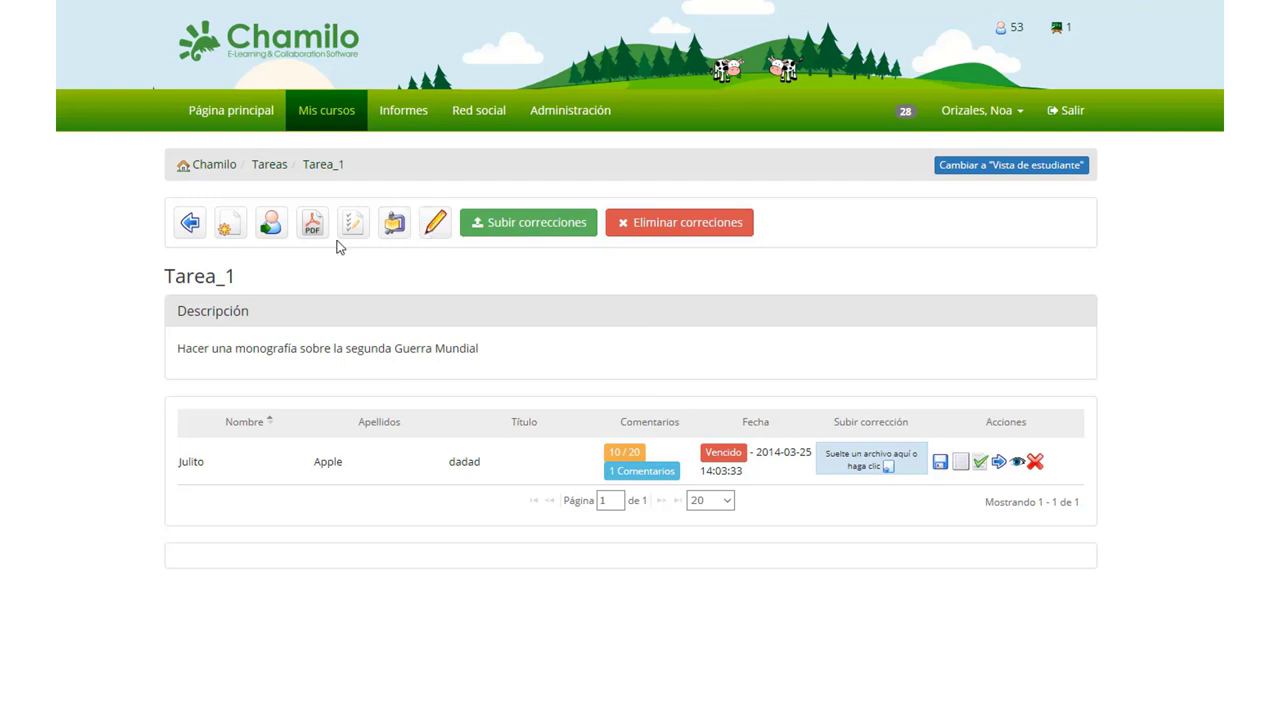
left_click(258, 170)
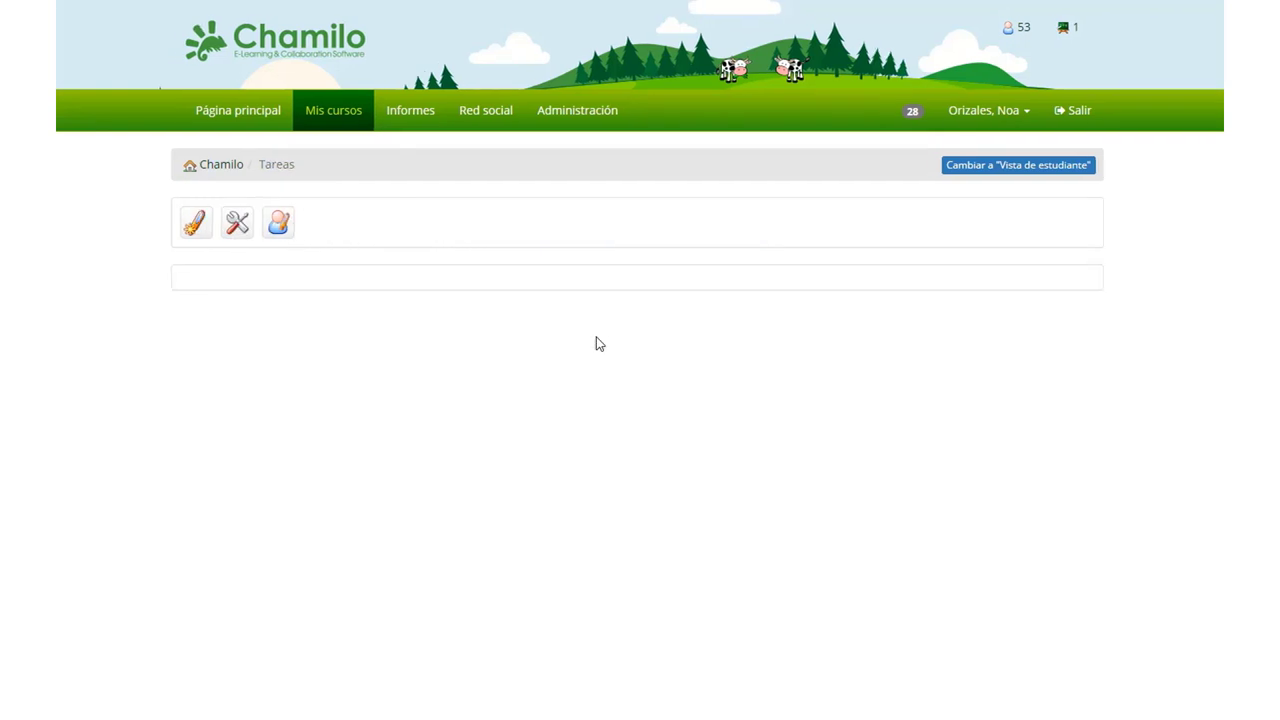